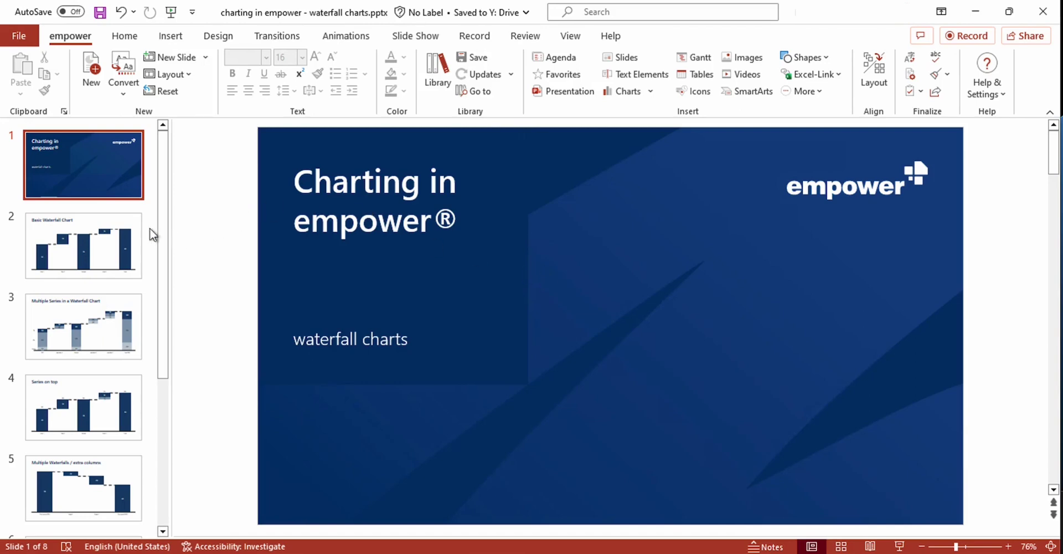
Step: Examine the data sheet behind the waterfall chart on the "Basic Waterfall Chart" slide, including its x entries for subtotal and total
{"action": "left_click", "coordinate": [116, 224]}
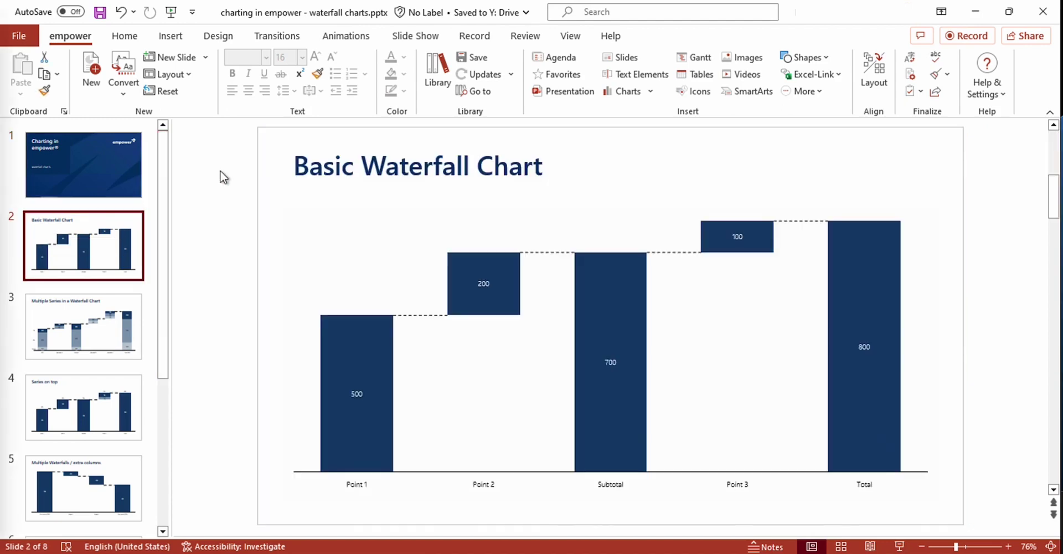
{"action": "left_click", "coordinate": [351, 244]}
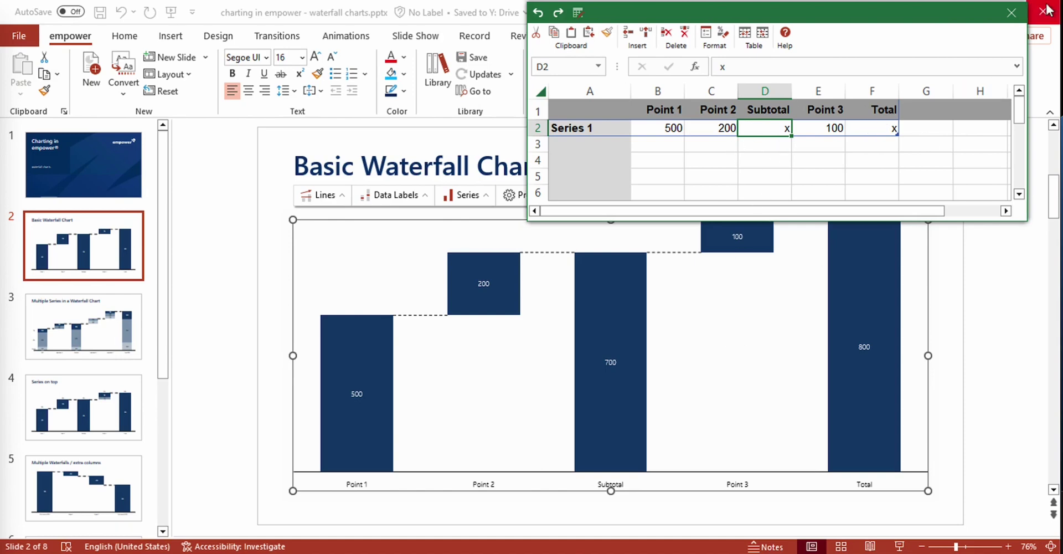
{"action": "left_click", "coordinate": [1011, 12]}
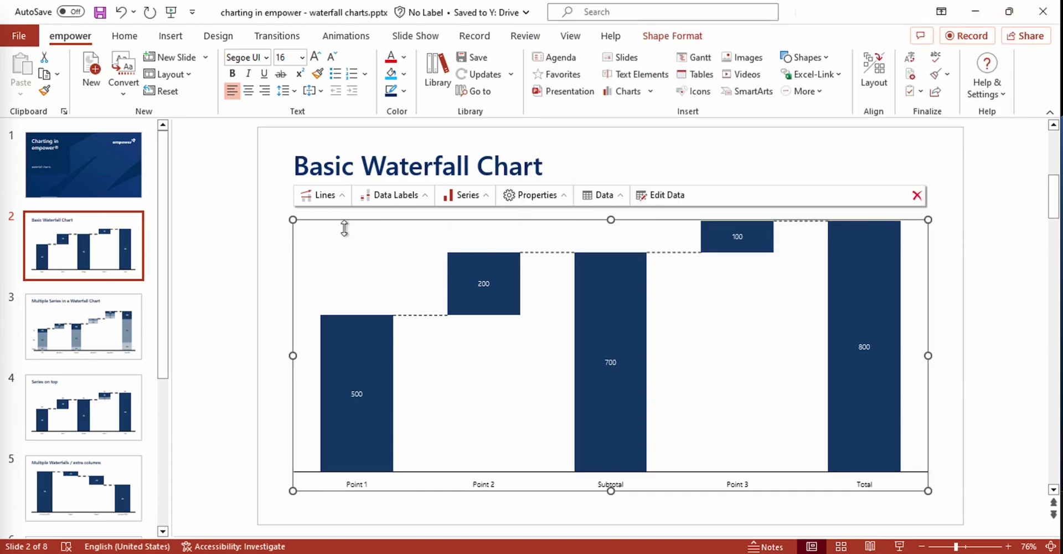
Step: In the data of the "Multiple Series in a Waterfall Chart" slide's chart, clear the Total 2018 x entries for USA and France
{"action": "left_click", "coordinate": [103, 322]}
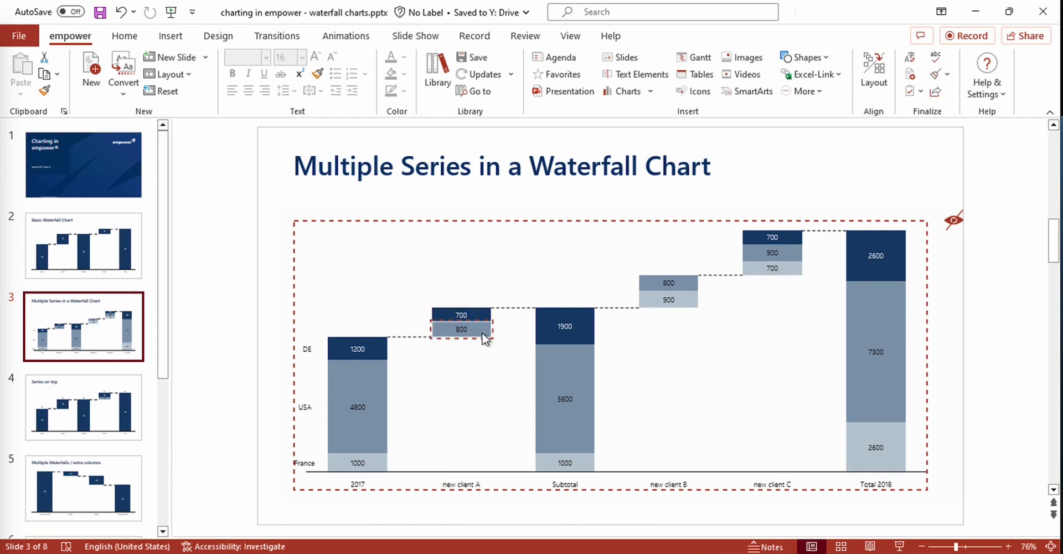
{"action": "left_click", "coordinate": [559, 264]}
{"action": "left_click", "coordinate": [657, 195]}
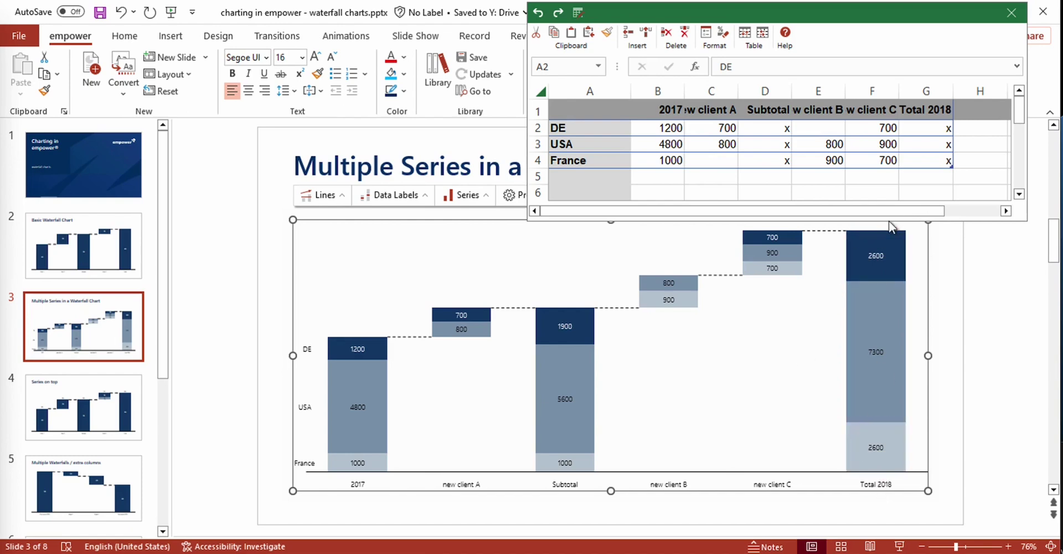
{"action": "left_click", "coordinate": [941, 146]}
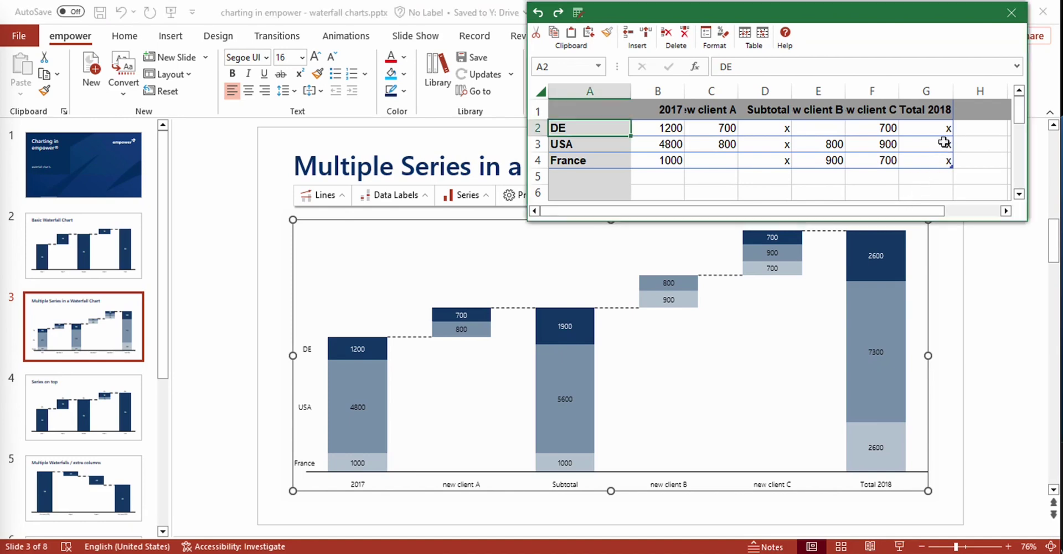
{"action": "left_click", "coordinate": [941, 145]}
{"action": "key", "text": "Delete"}
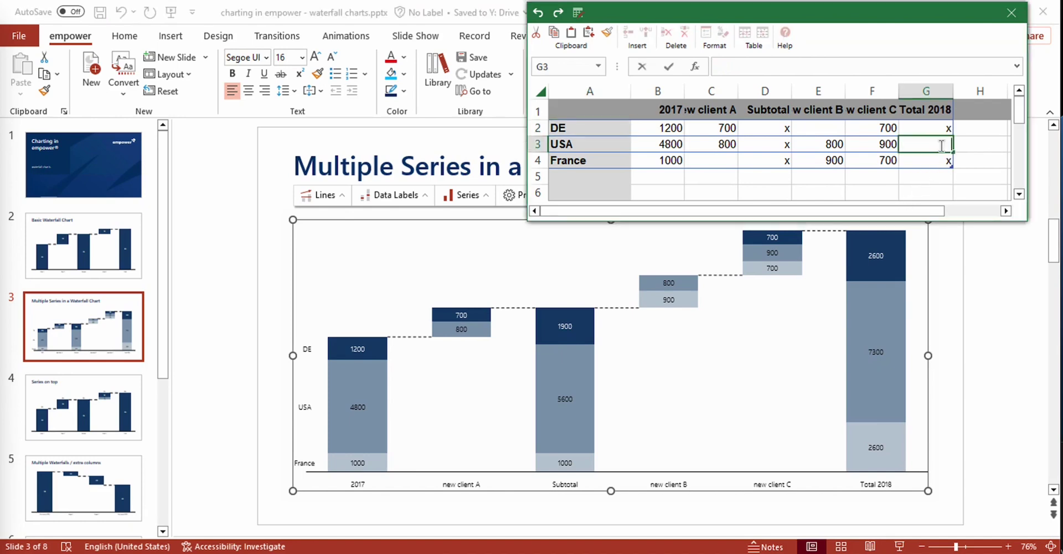
{"action": "left_click", "coordinate": [939, 163]}
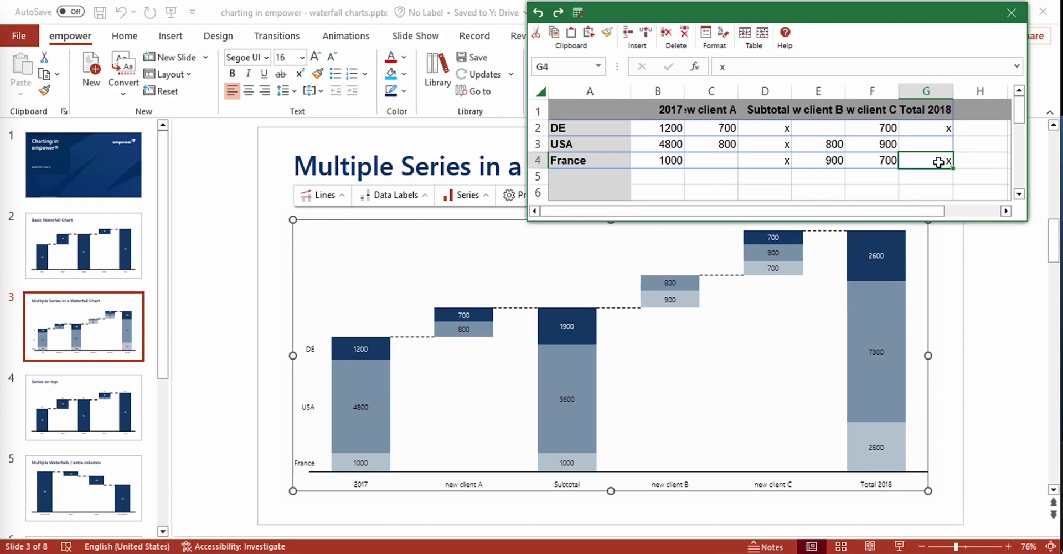
{"action": "key", "text": "BackSpace"}
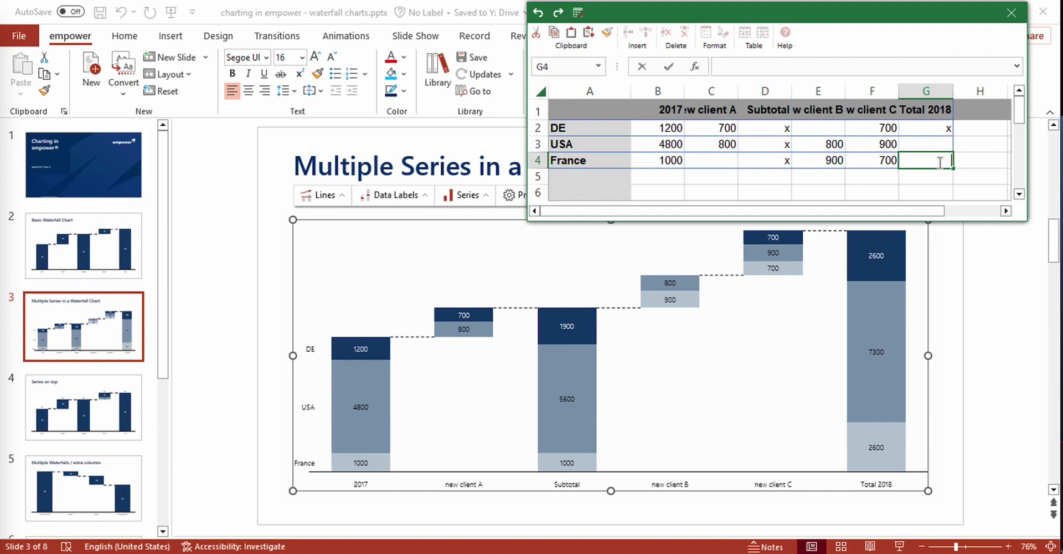
{"action": "key", "text": "Return"}
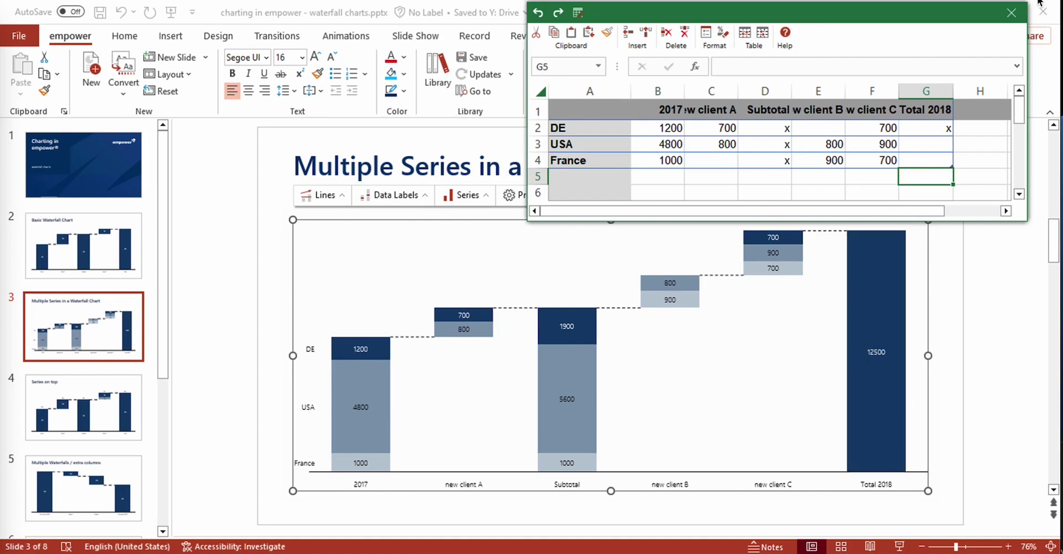
{"action": "left_click", "coordinate": [1011, 11]}
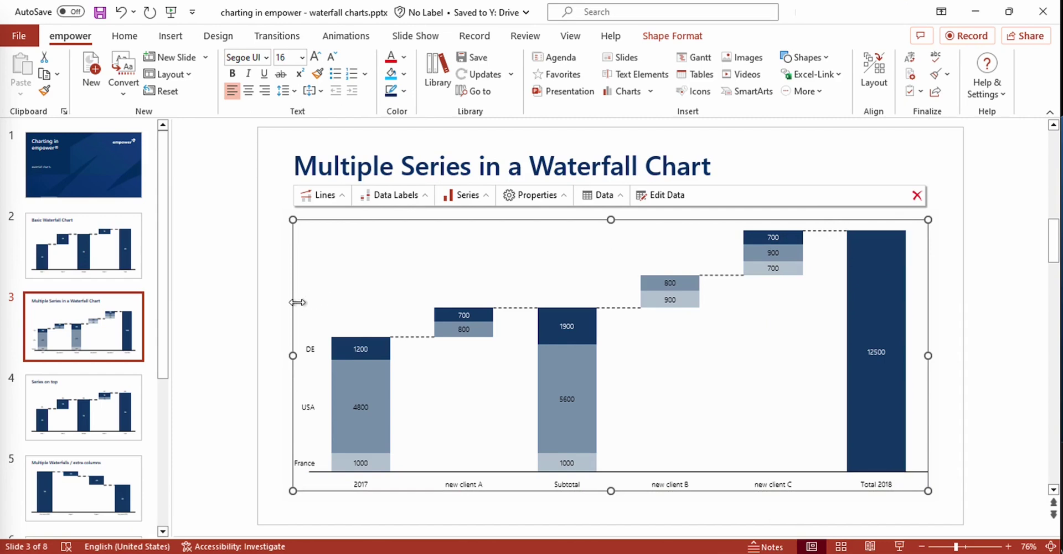
Step: On the "Series on top" slide, set the chart's "maybe" series to sit on top of the waterfall
{"action": "left_click", "coordinate": [137, 391]}
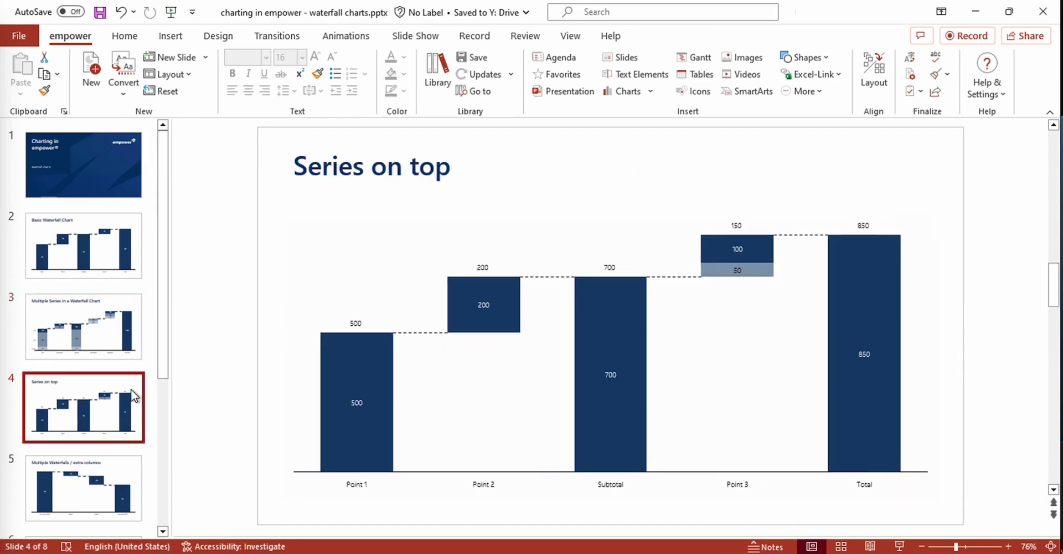
{"action": "left_click", "coordinate": [396, 279]}
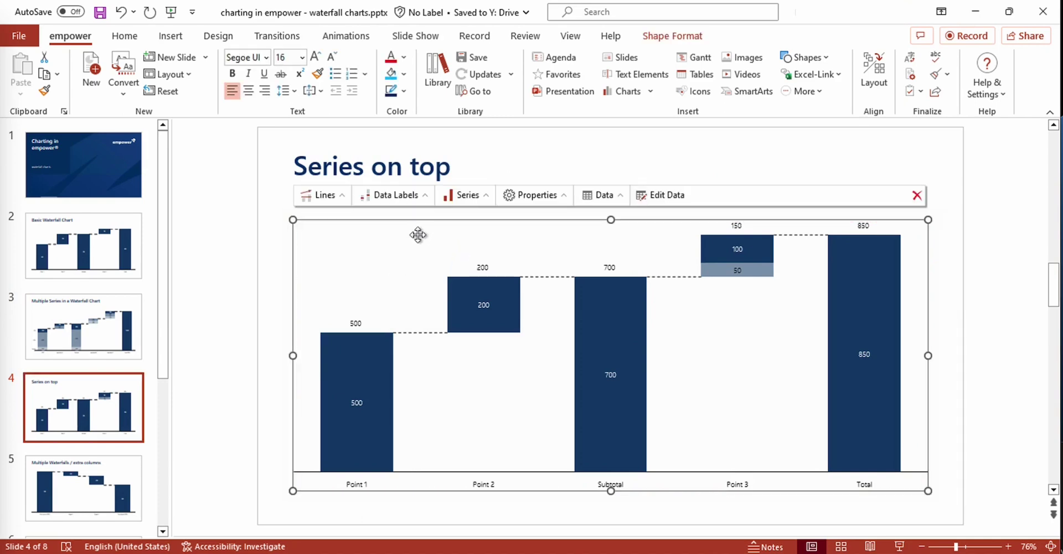
{"action": "left_click", "coordinate": [483, 195]}
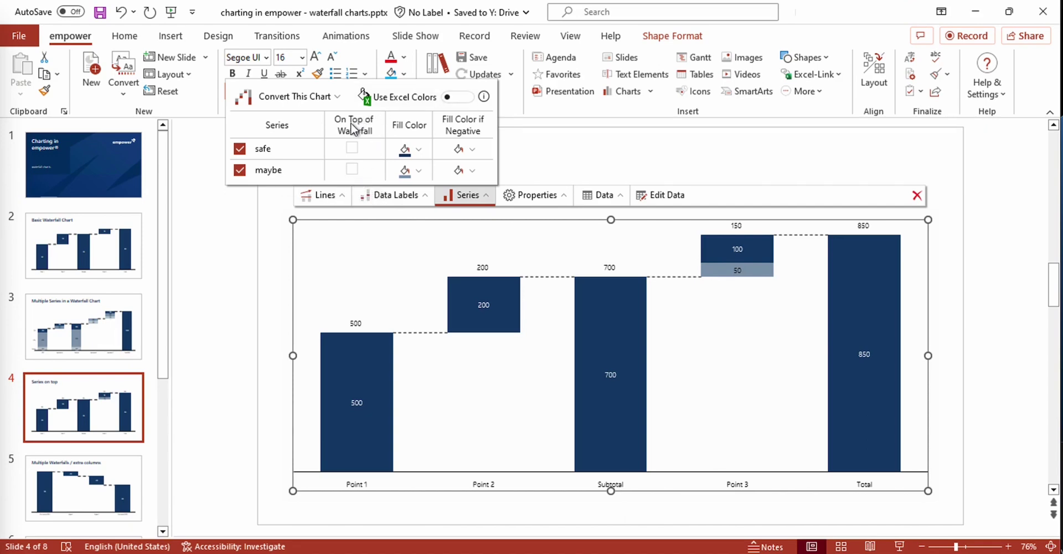
{"action": "left_click", "coordinate": [352, 170]}
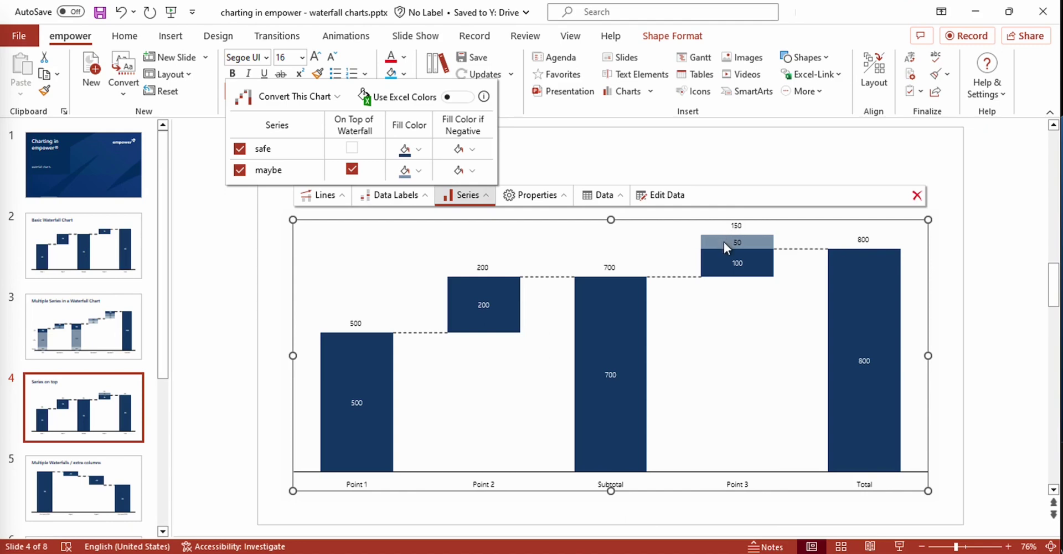
Step: Apply a light diagonal stripe pattern to the "maybe" segment of the Point 3 column
{"action": "left_click", "coordinate": [756, 240]}
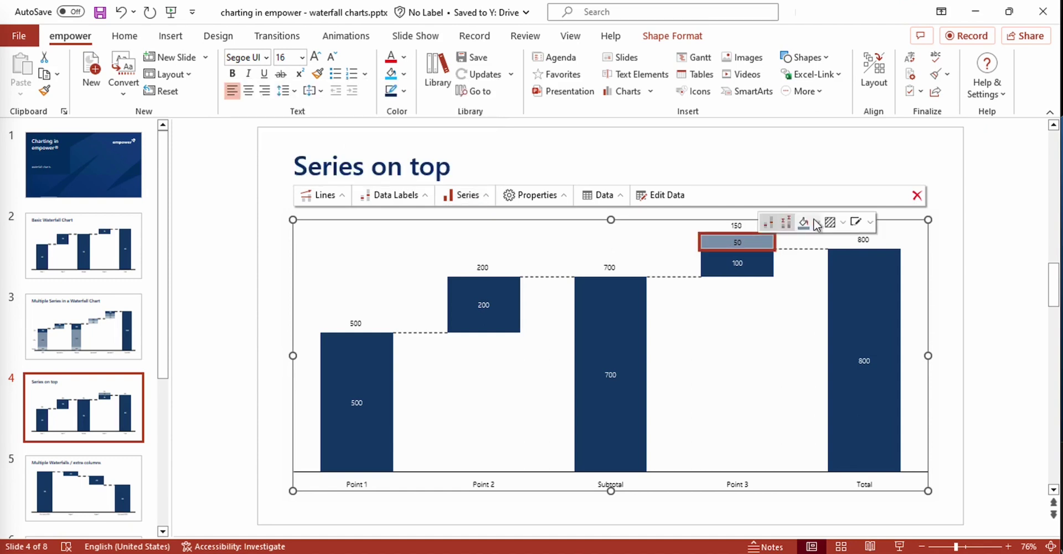
{"action": "left_click", "coordinate": [842, 222]}
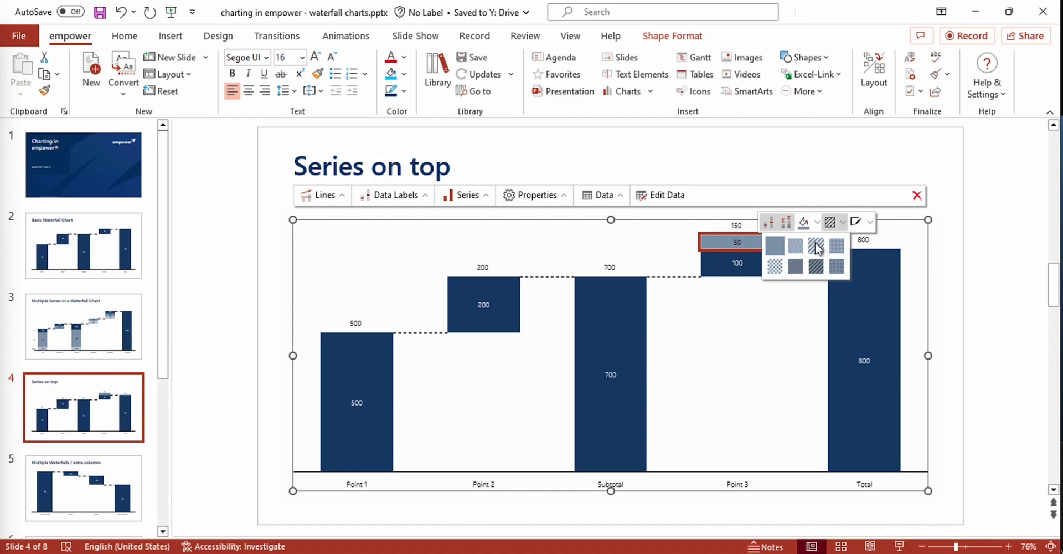
{"action": "left_click", "coordinate": [816, 245]}
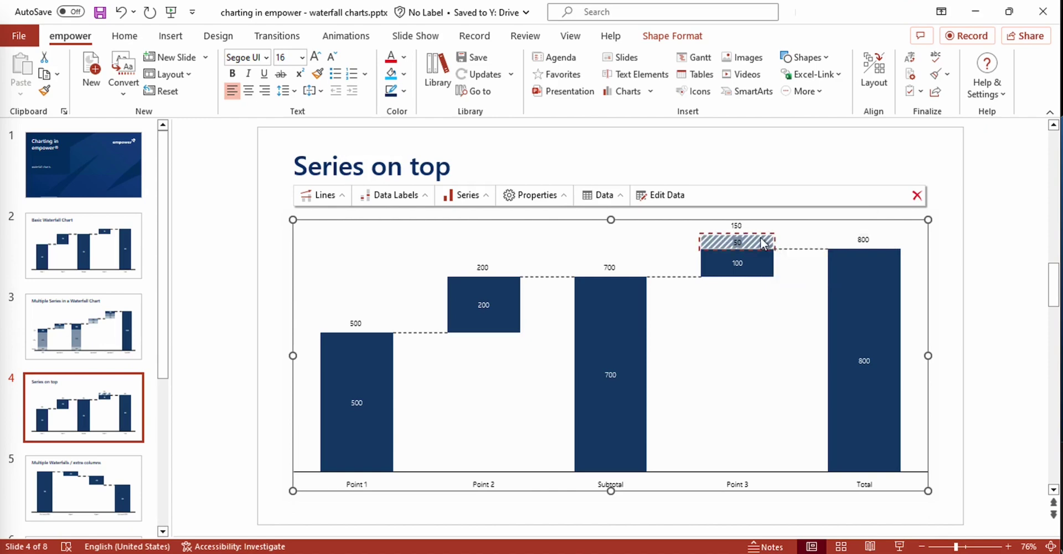
{"action": "left_click", "coordinate": [688, 278]}
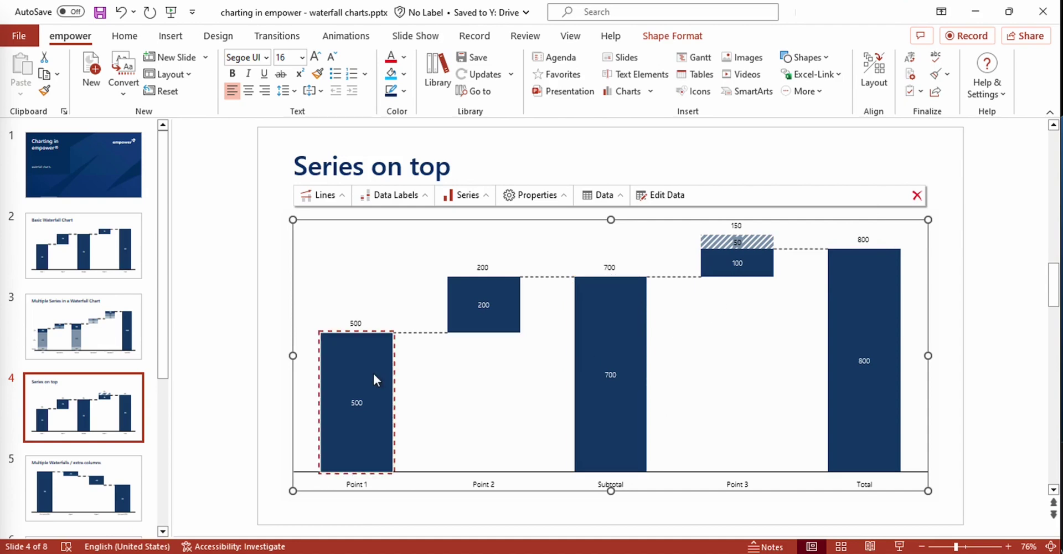
Step: Extend the data range of the "Multiple Waterfalls / extra columns" slide's chart by two columns, through column G
{"action": "left_click", "coordinate": [120, 475]}
{"action": "left_click", "coordinate": [367, 347]}
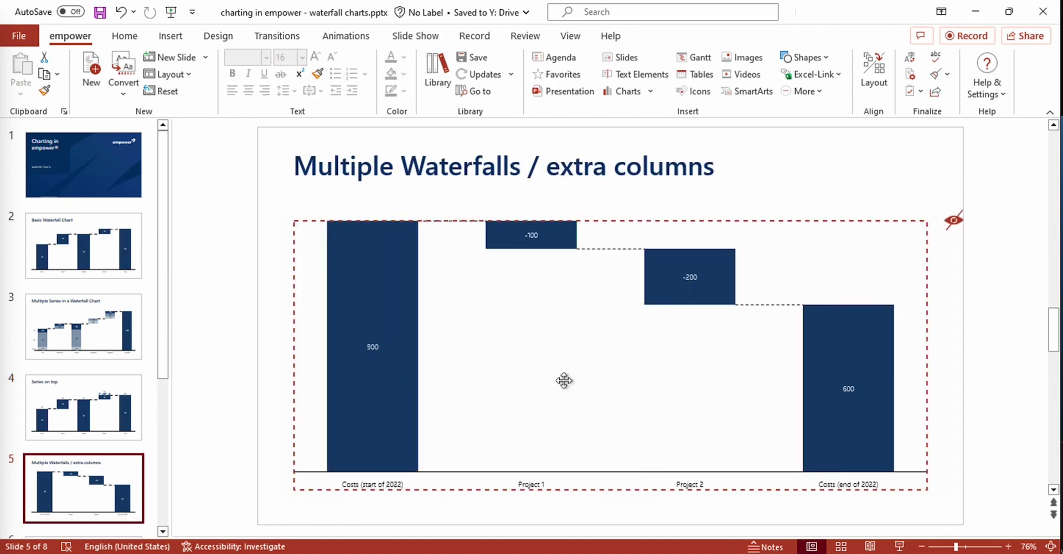
{"action": "left_click", "coordinate": [808, 439]}
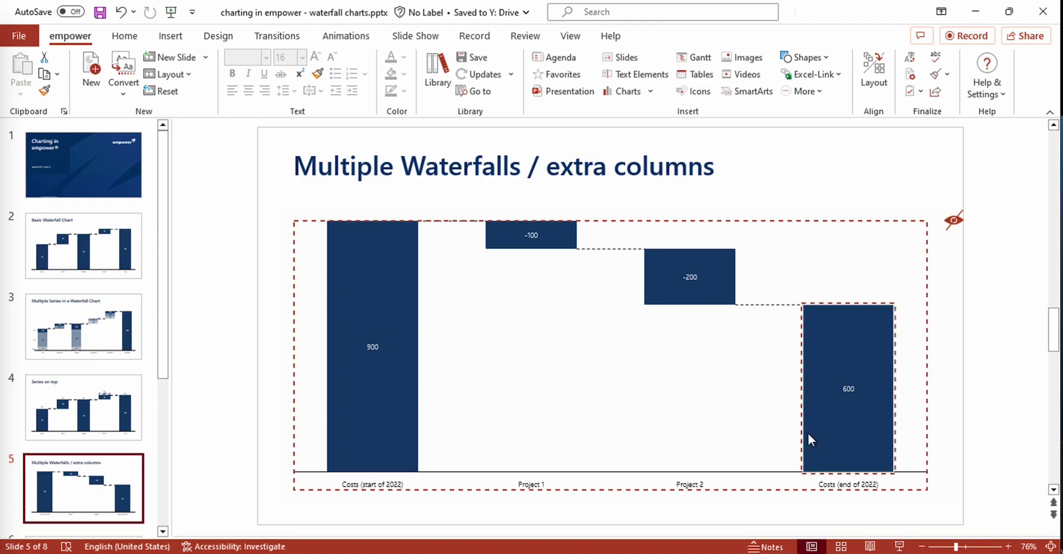
{"action": "left_click", "coordinate": [672, 410]}
{"action": "left_click", "coordinate": [672, 410]}
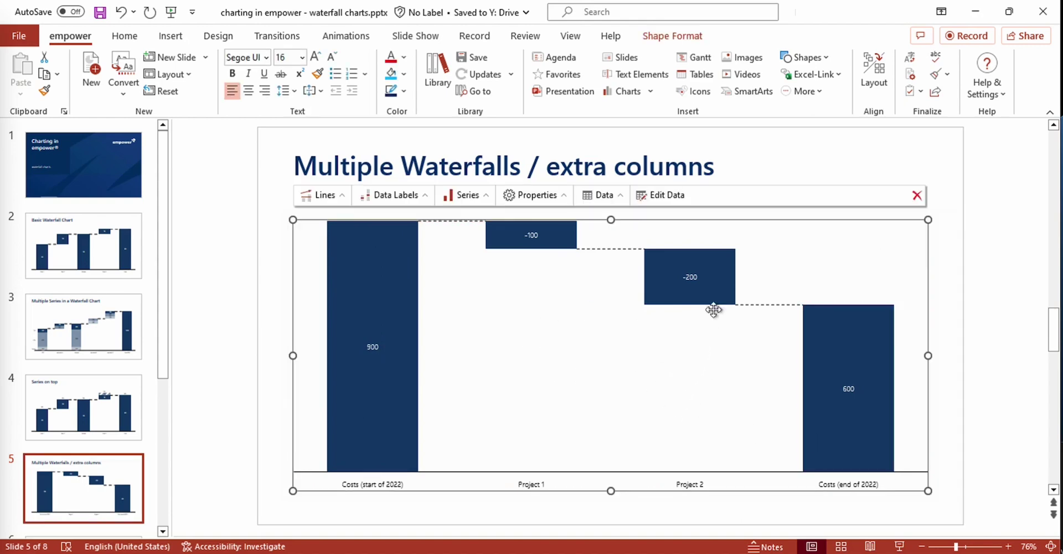
{"action": "left_click", "coordinate": [676, 200]}
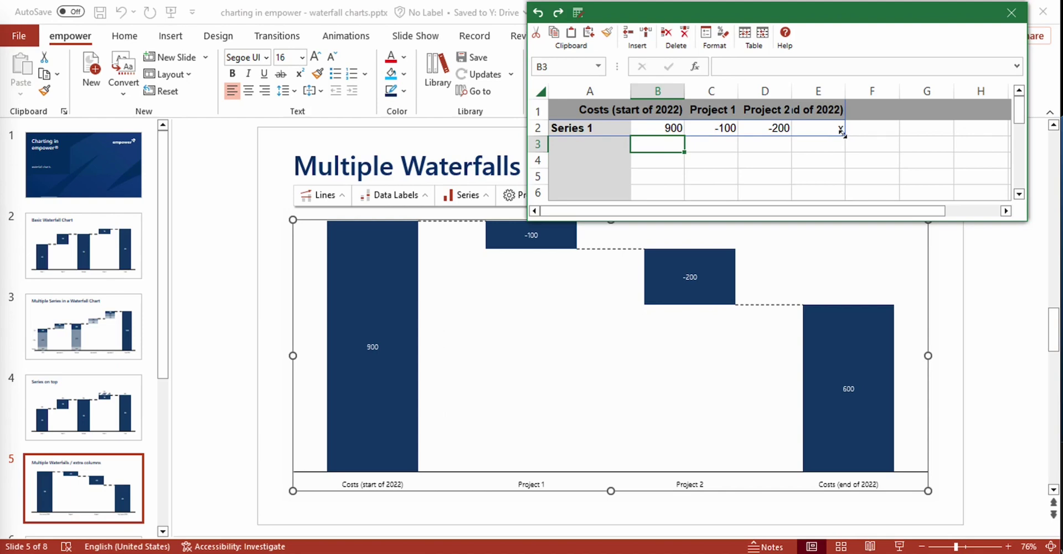
{"action": "left_click_drag", "start_coordinate": [842, 133], "coordinate": [949, 135]}
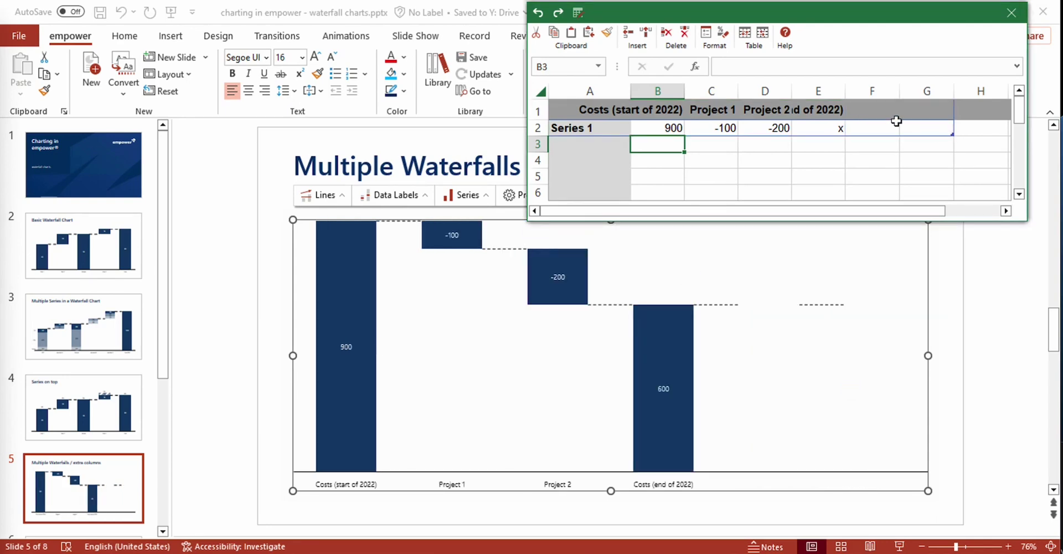
Step: Add a separate column to the chart by entering <new> in F1, plan in G1 and 500 in G2
{"action": "left_click", "coordinate": [876, 114]}
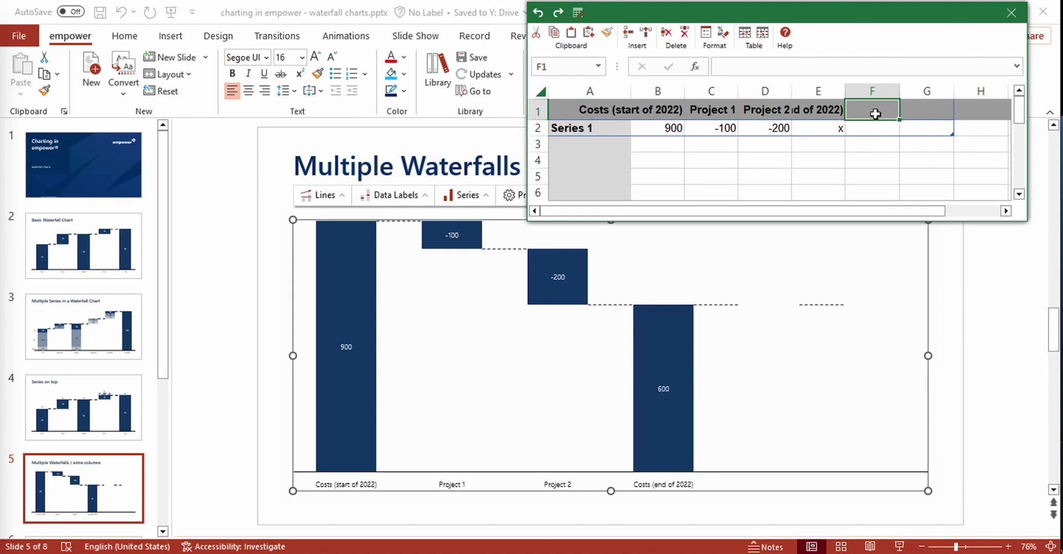
{"action": "type", "text": "<new"}
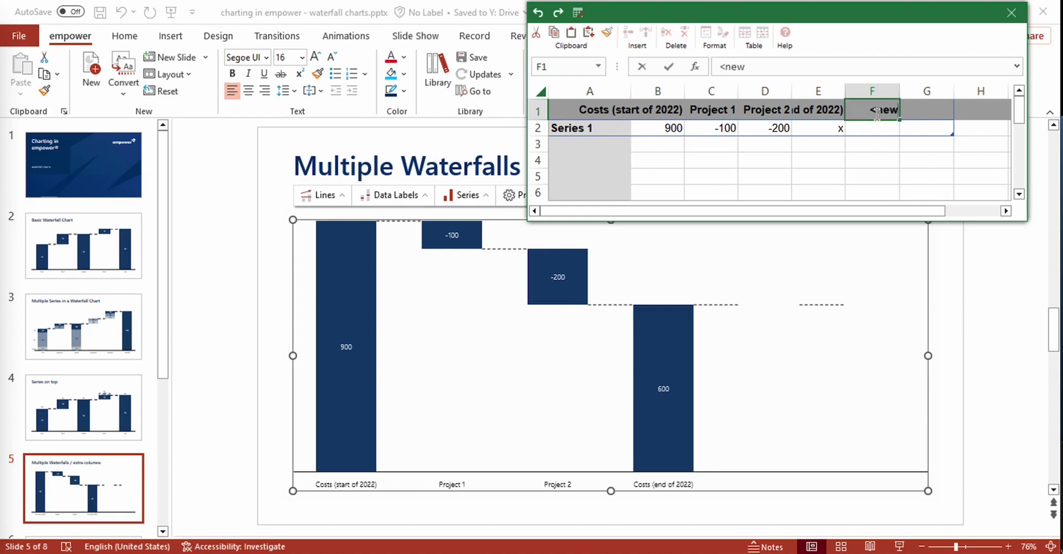
{"action": "type", "text": ">"}
{"action": "left_click", "coordinate": [922, 113]}
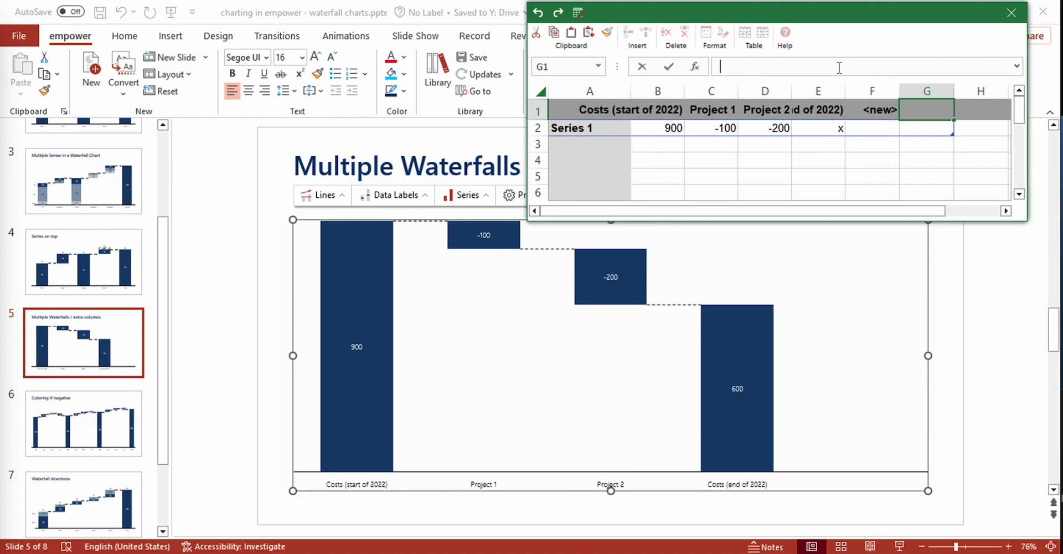
{"action": "type", "text": "plan"}
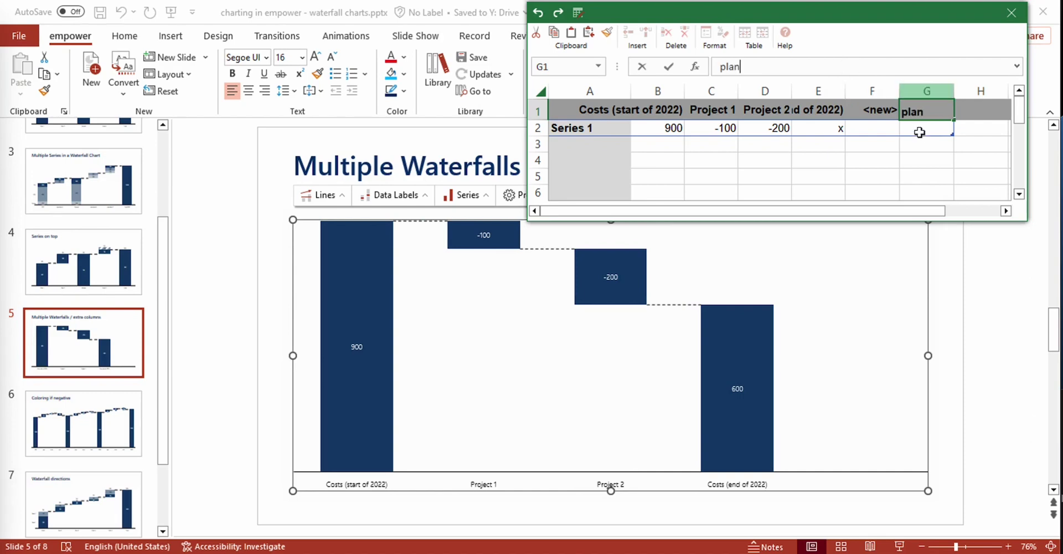
{"action": "left_click", "coordinate": [919, 136]}
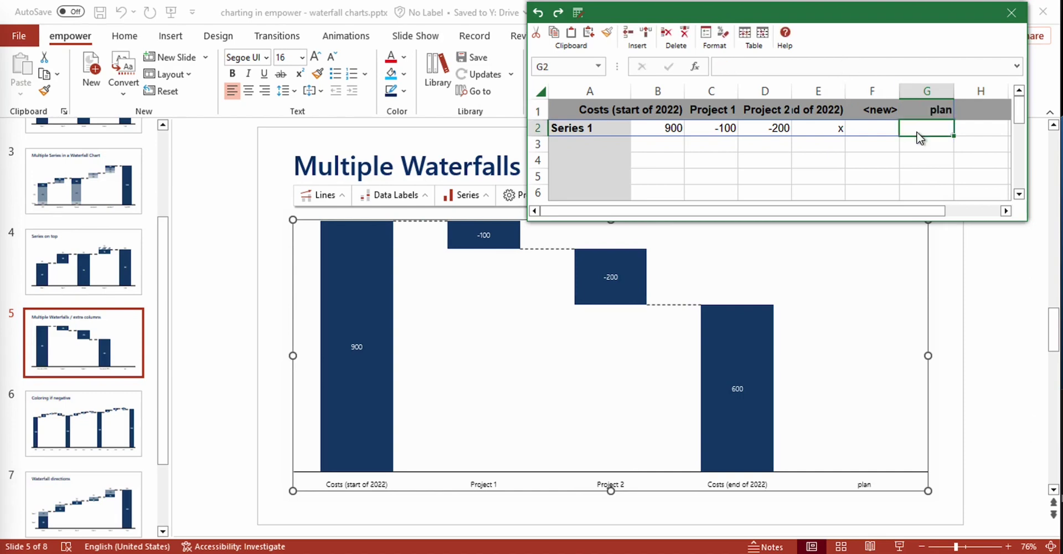
{"action": "type", "text": "500"}
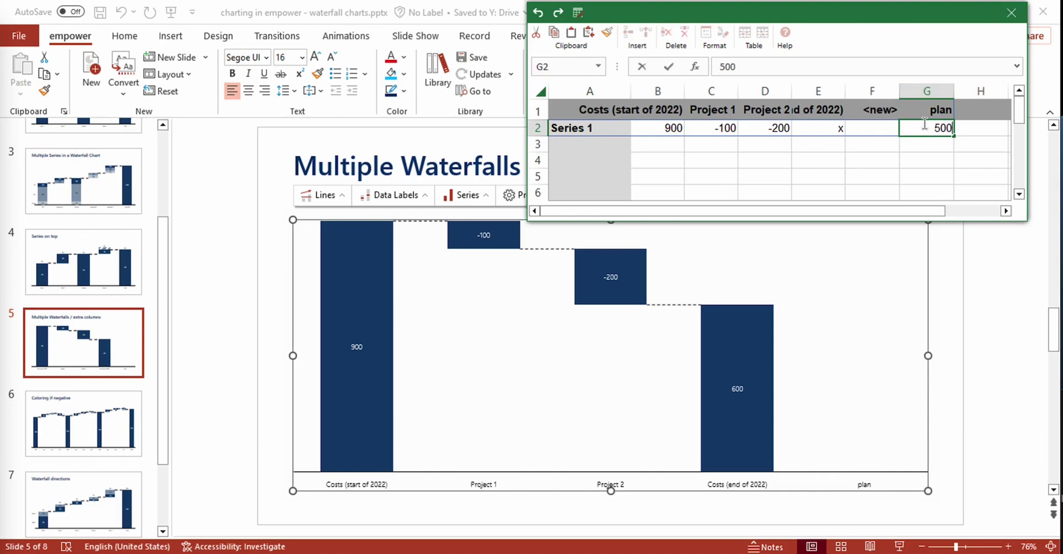
{"action": "left_click", "coordinate": [1017, 15]}
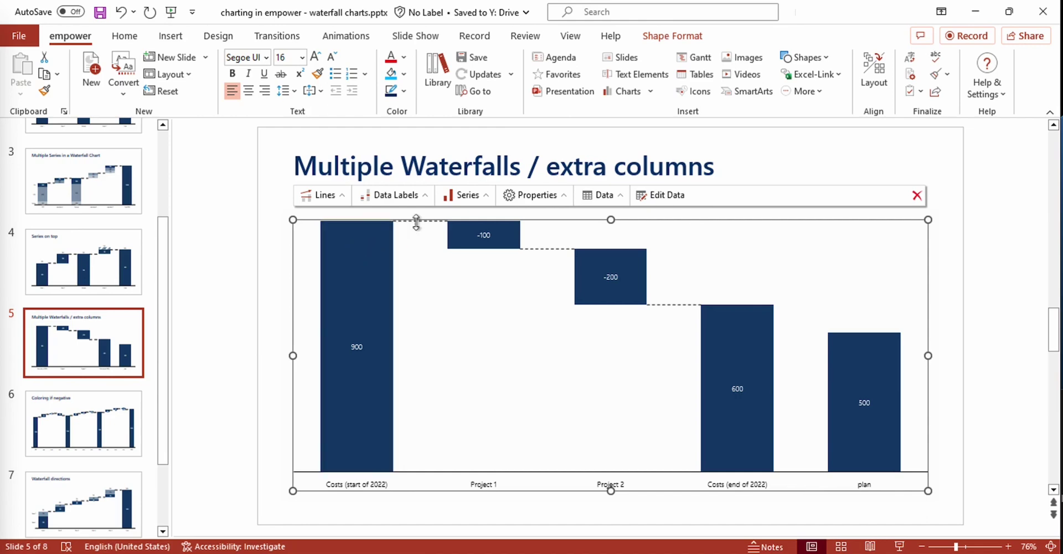
{"action": "left_click", "coordinate": [359, 456]}
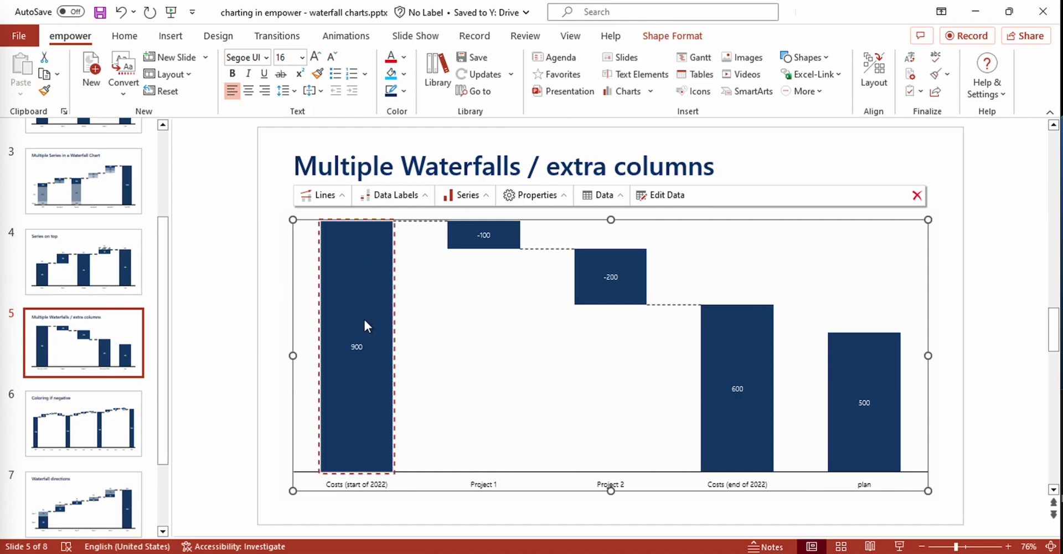
{"action": "left_click", "coordinate": [466, 245]}
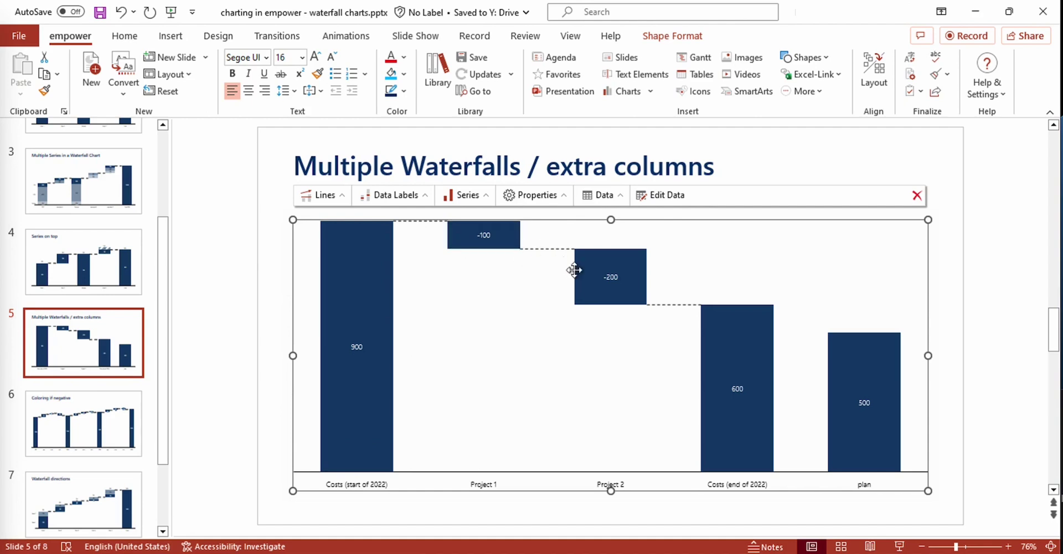
{"action": "left_click", "coordinate": [595, 280]}
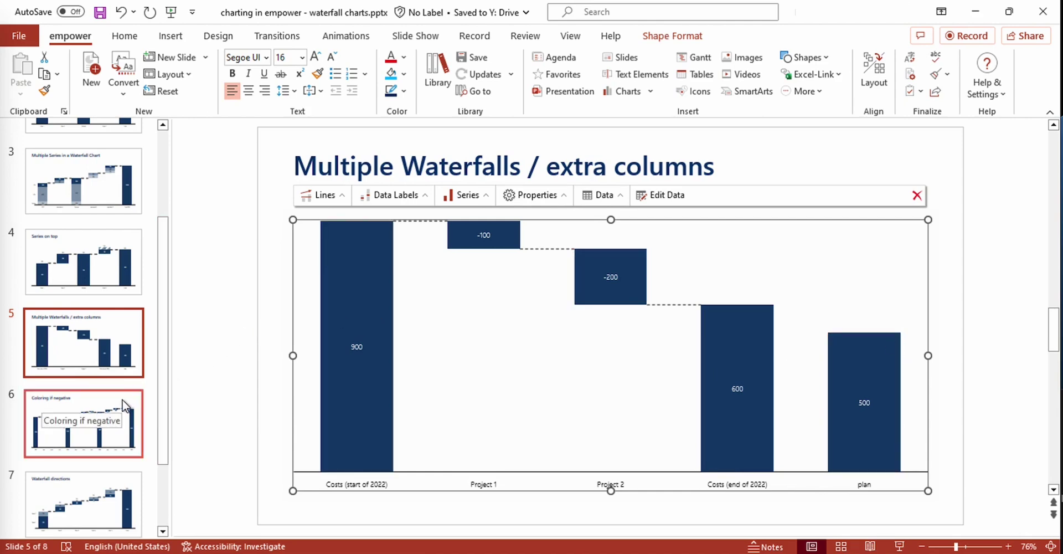
Step: On the "Coloring if negative" slide, select the waterfall chart and examine its 2017, upp, cross and loss columns
{"action": "left_click", "coordinate": [53, 403]}
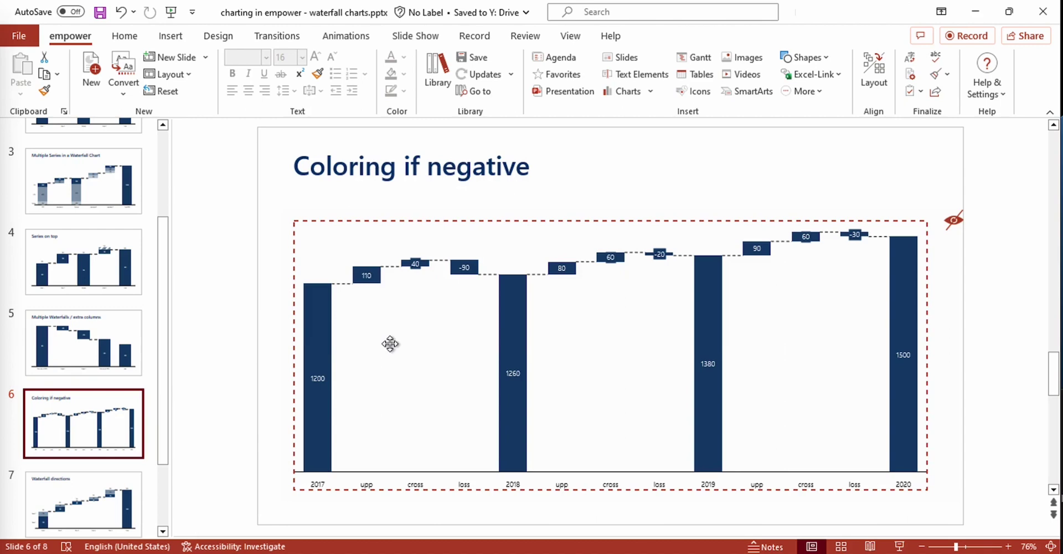
{"action": "left_click", "coordinate": [390, 343]}
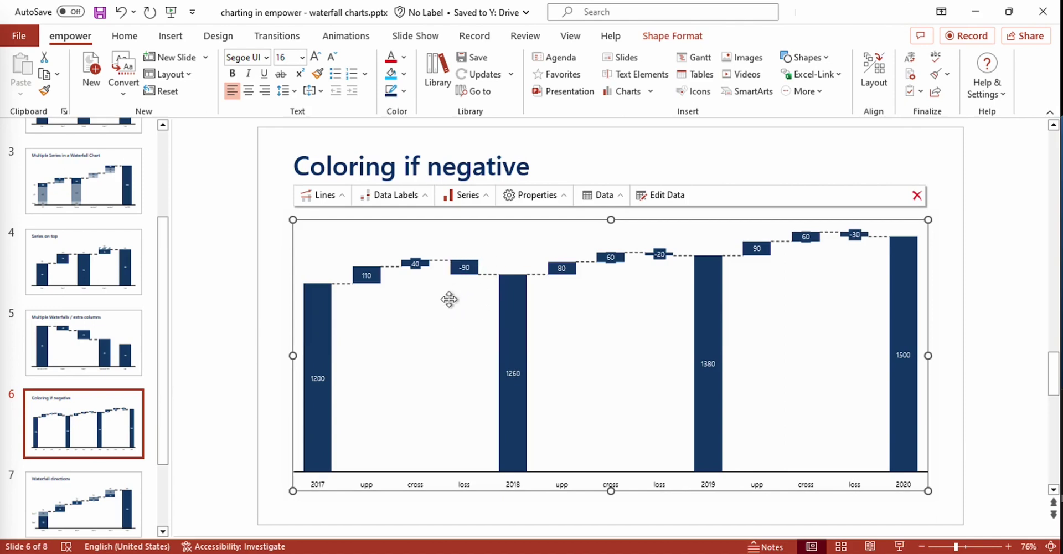
{"action": "left_click", "coordinate": [472, 270]}
{"action": "left_click", "coordinate": [316, 332]}
{"action": "left_click", "coordinate": [343, 285]}
{"action": "left_click", "coordinate": [366, 275]}
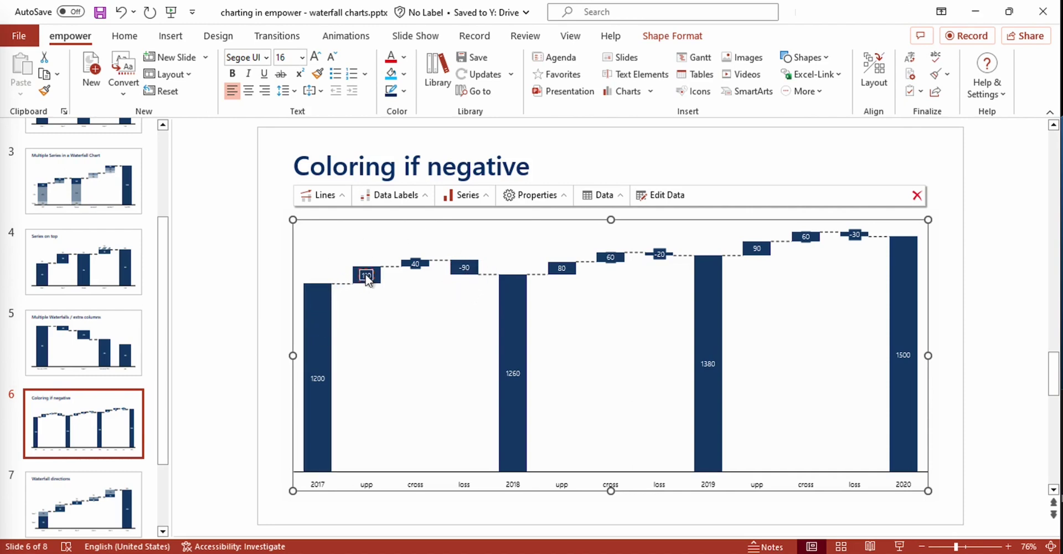
{"action": "left_click", "coordinate": [412, 266]}
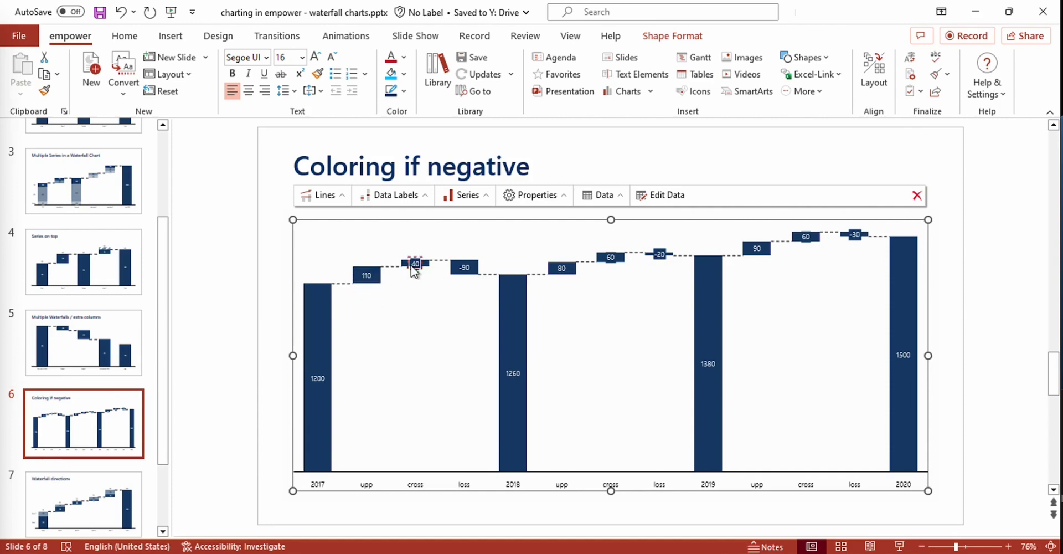
{"action": "left_click", "coordinate": [449, 263]}
{"action": "left_click", "coordinate": [465, 267]}
{"action": "left_click", "coordinate": [466, 267]}
{"action": "key", "text": "Escape"}
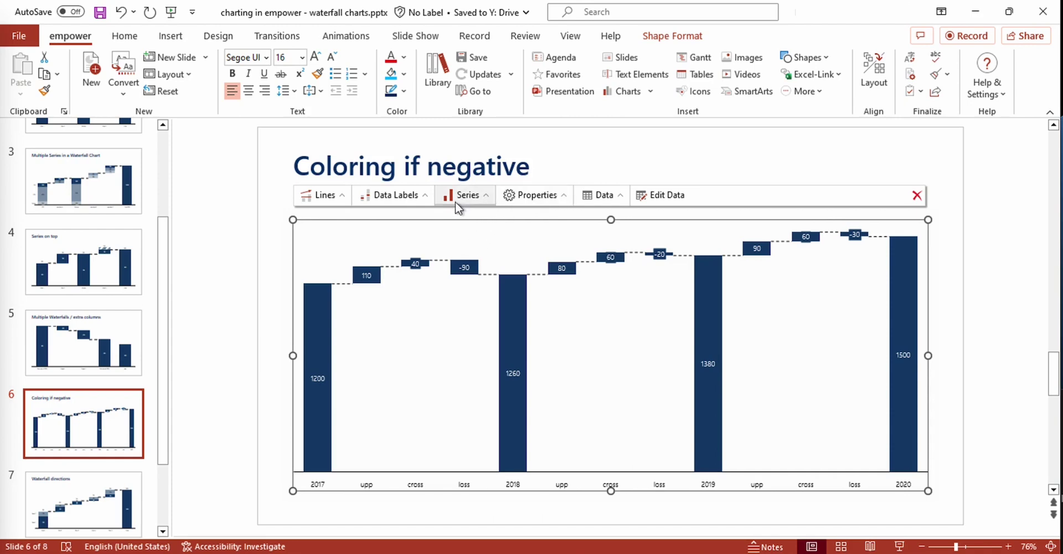
Step: Set the Rev series' fill colour for negative values to golden yellow, and remove that negative colouring again
{"action": "left_click", "coordinate": [488, 202]}
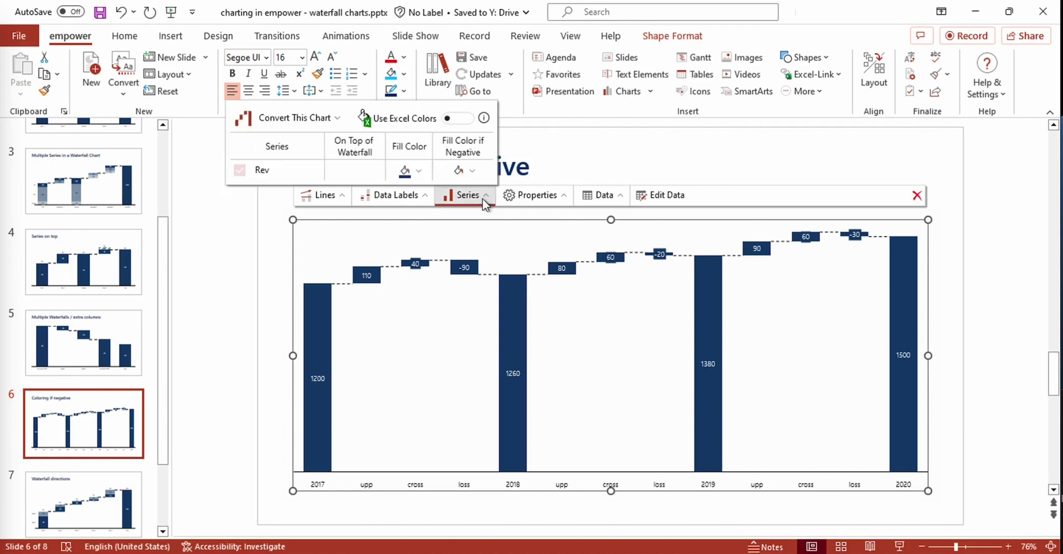
{"action": "left_click", "coordinate": [471, 171]}
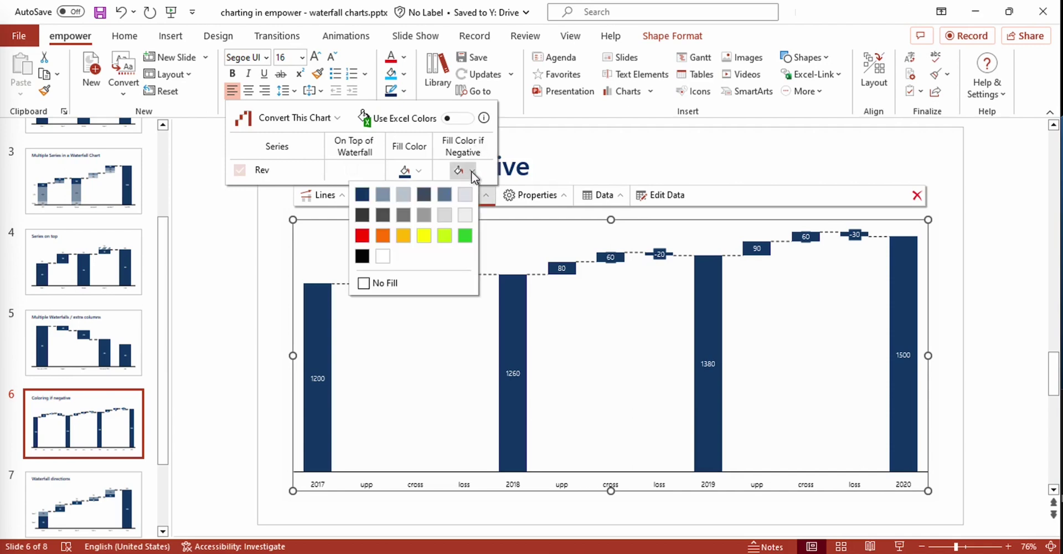
{"action": "left_click", "coordinate": [402, 236]}
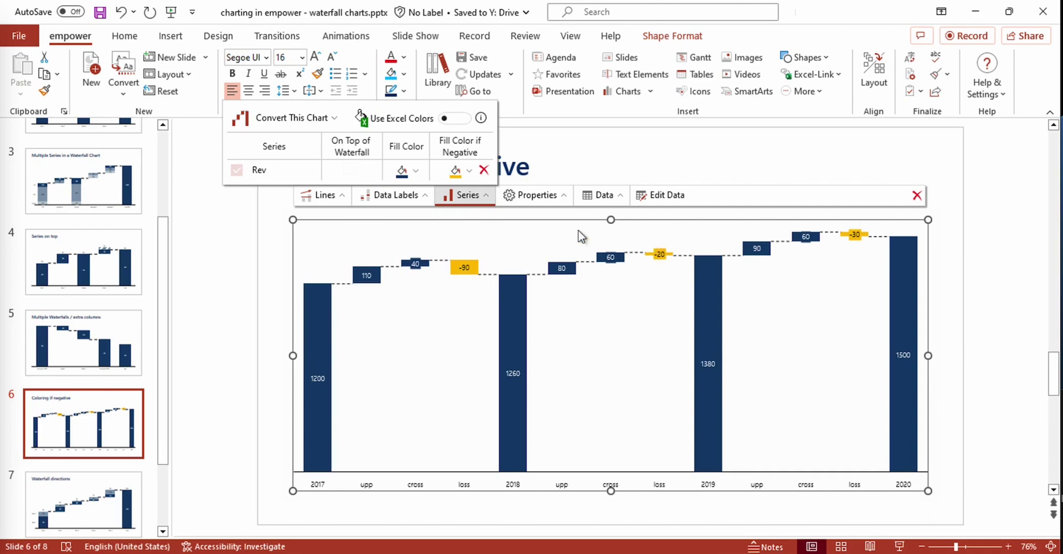
{"action": "left_click", "coordinate": [485, 170]}
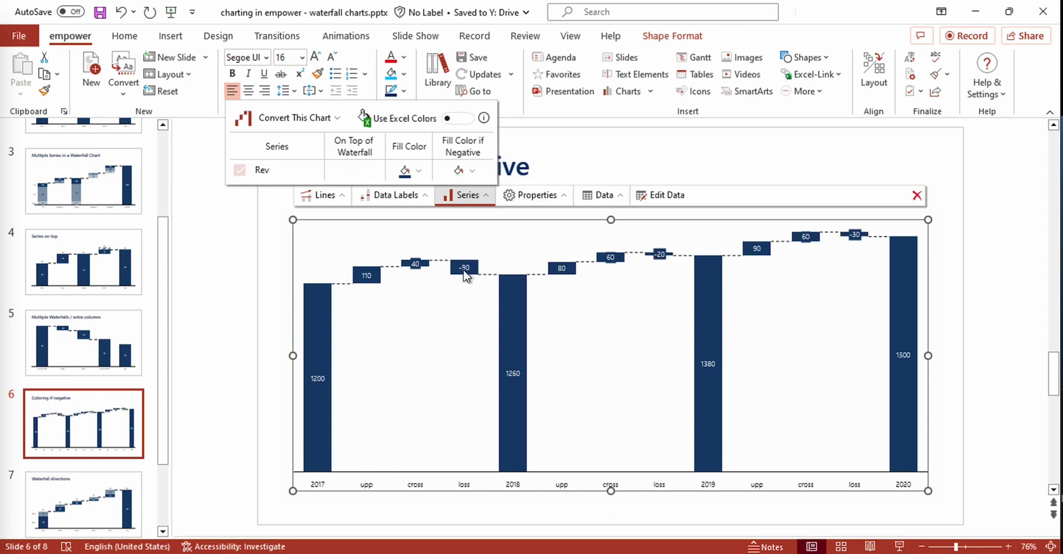
Step: On the "Waterfall directions" slide, set the chart's waterfall direction to Right to Left
{"action": "left_click", "coordinate": [124, 479]}
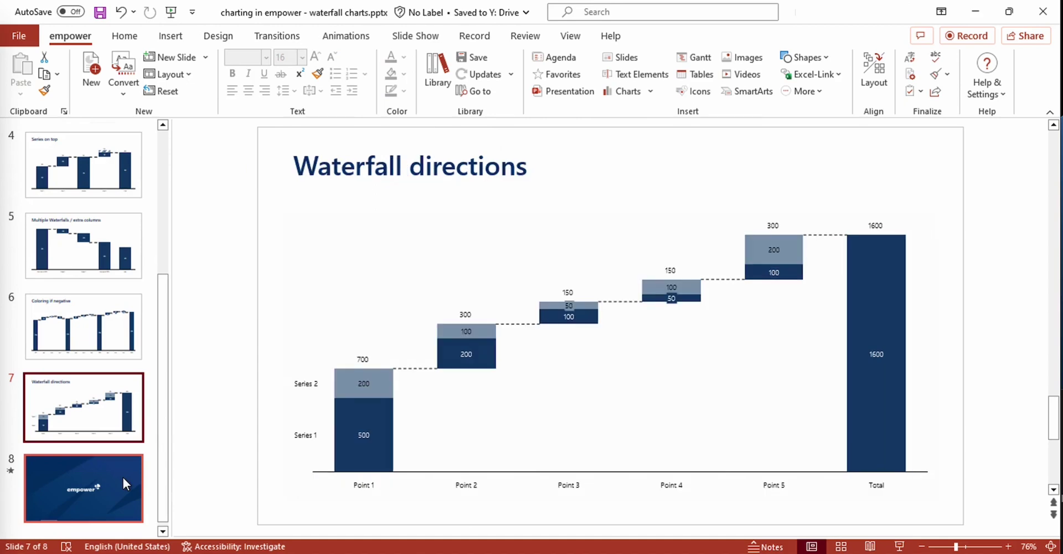
{"action": "left_click", "coordinate": [296, 328]}
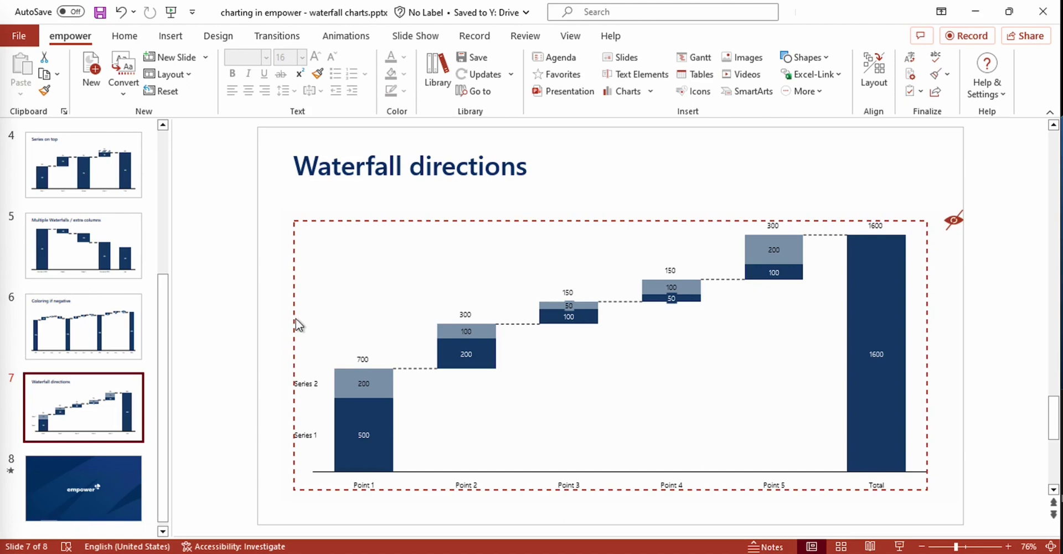
{"action": "left_click", "coordinate": [406, 285]}
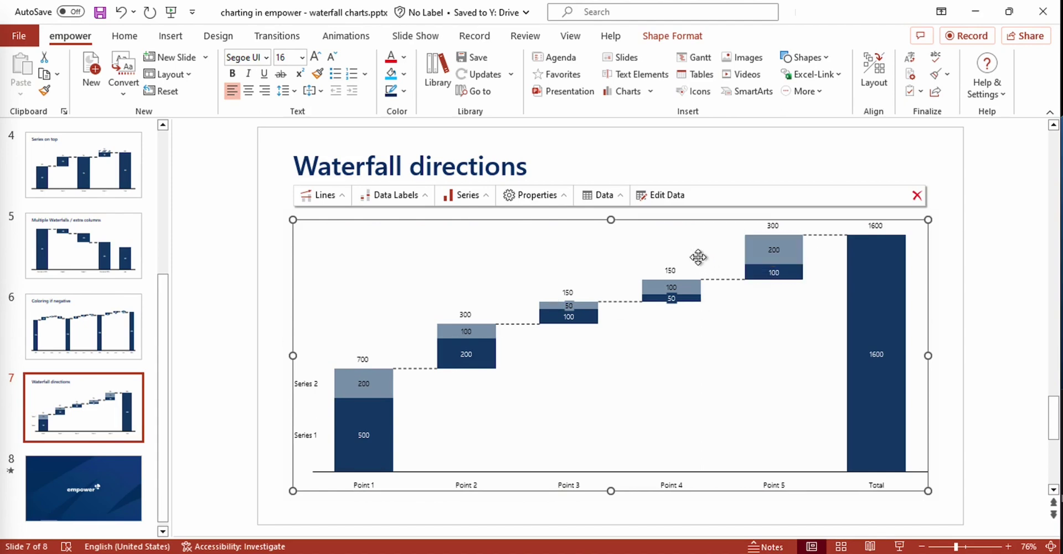
{"action": "left_click", "coordinate": [620, 195]}
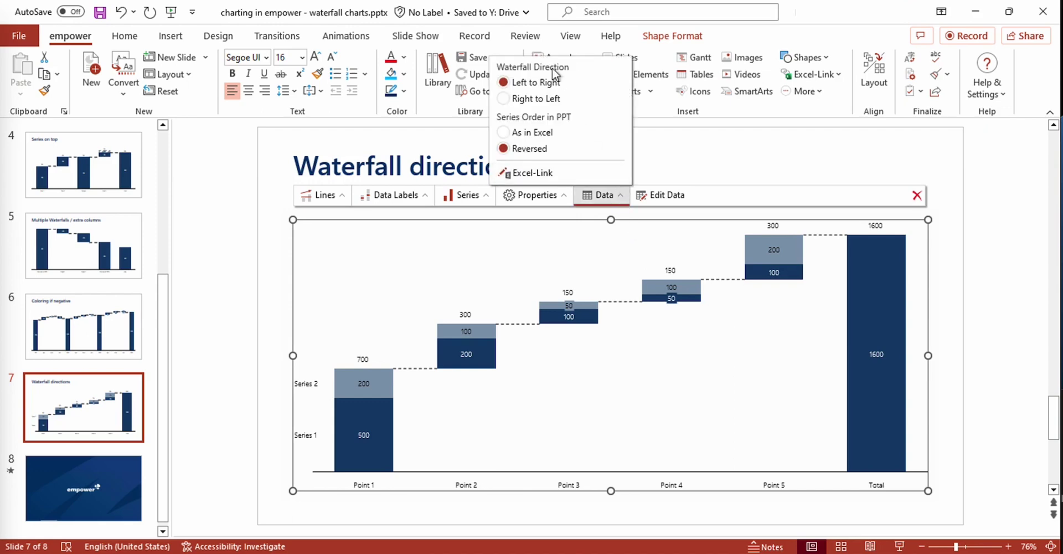
{"action": "left_click", "coordinate": [503, 99]}
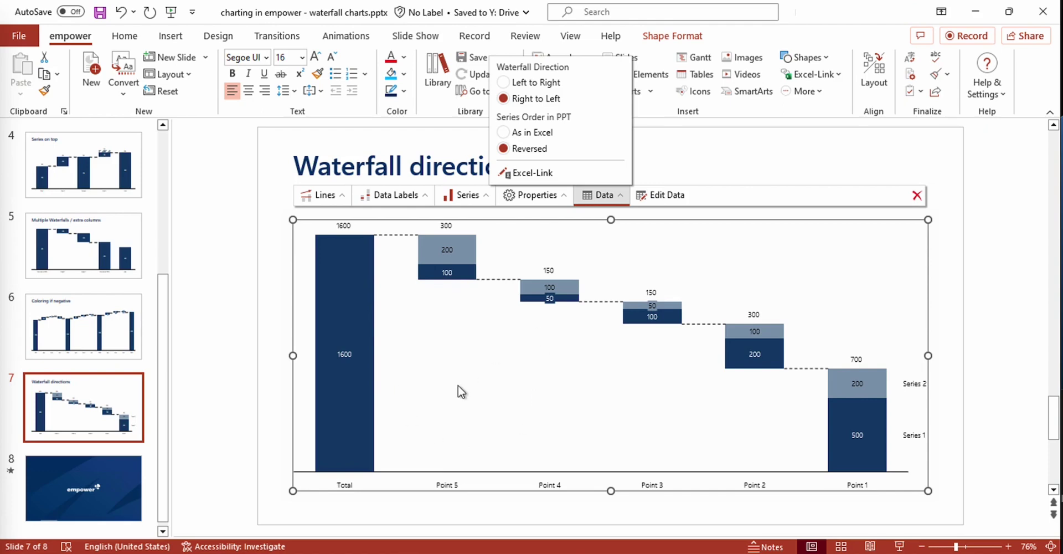
{"action": "left_click", "coordinate": [447, 413]}
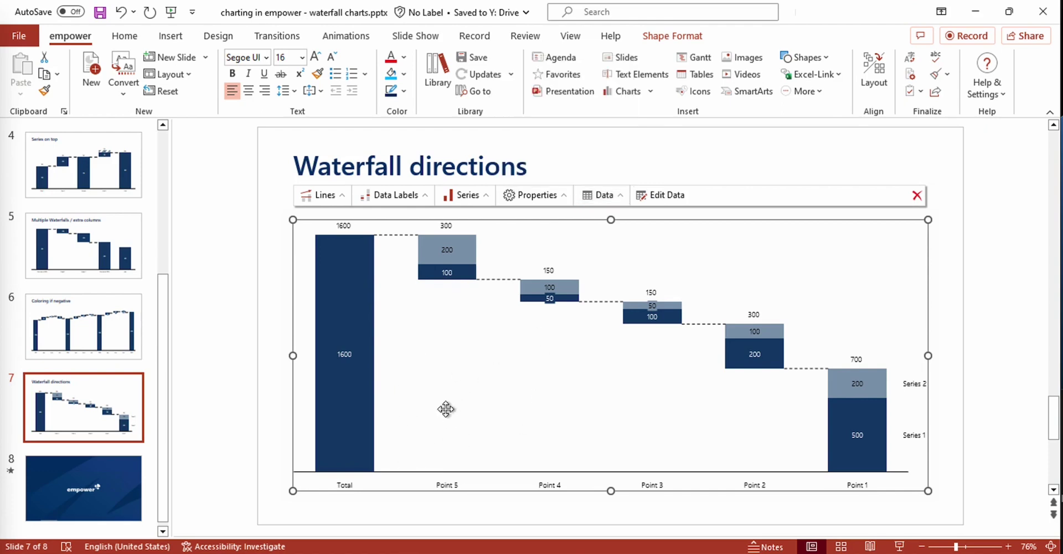
Step: Convert the chart to a multi-series Waterfall Bar chart and set its waterfall direction to Bottom to Top
{"action": "left_click", "coordinate": [649, 93]}
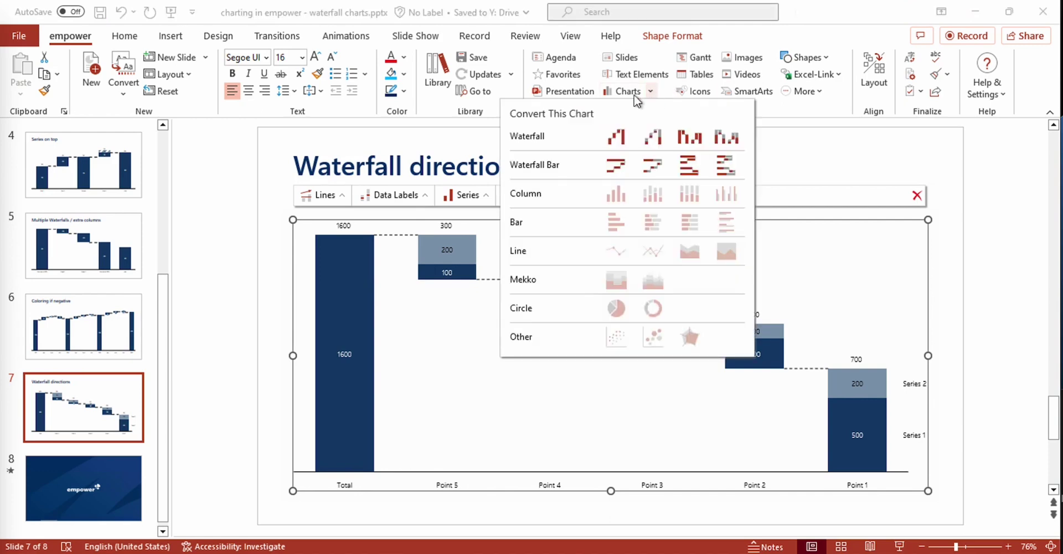
{"action": "left_click", "coordinate": [653, 166]}
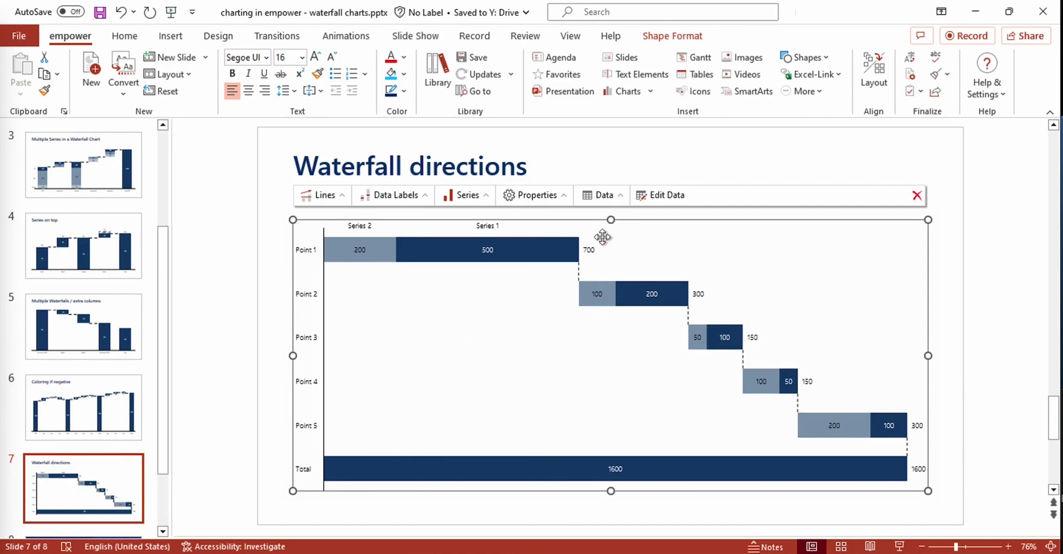
{"action": "left_click", "coordinate": [617, 201]}
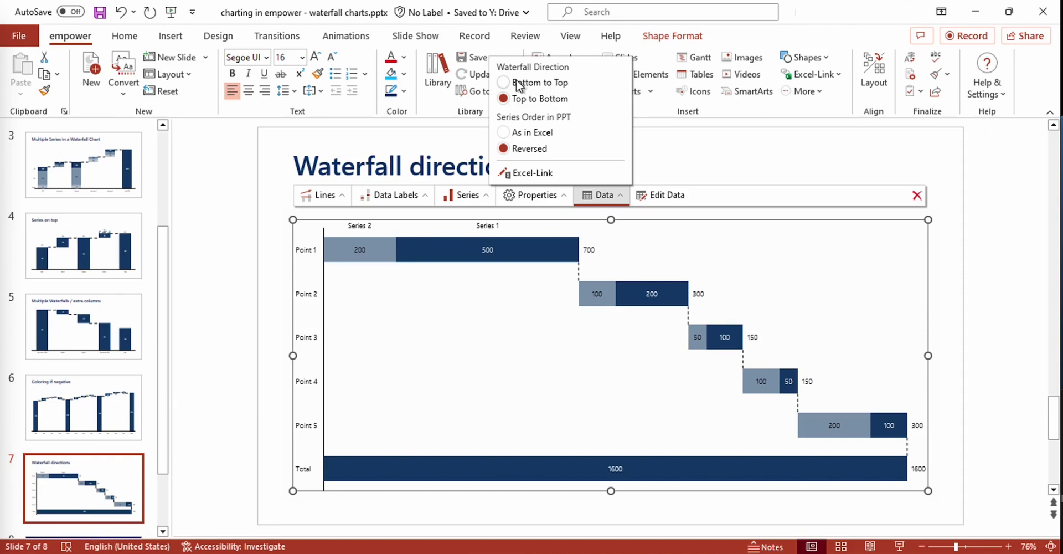
{"action": "left_click", "coordinate": [503, 83]}
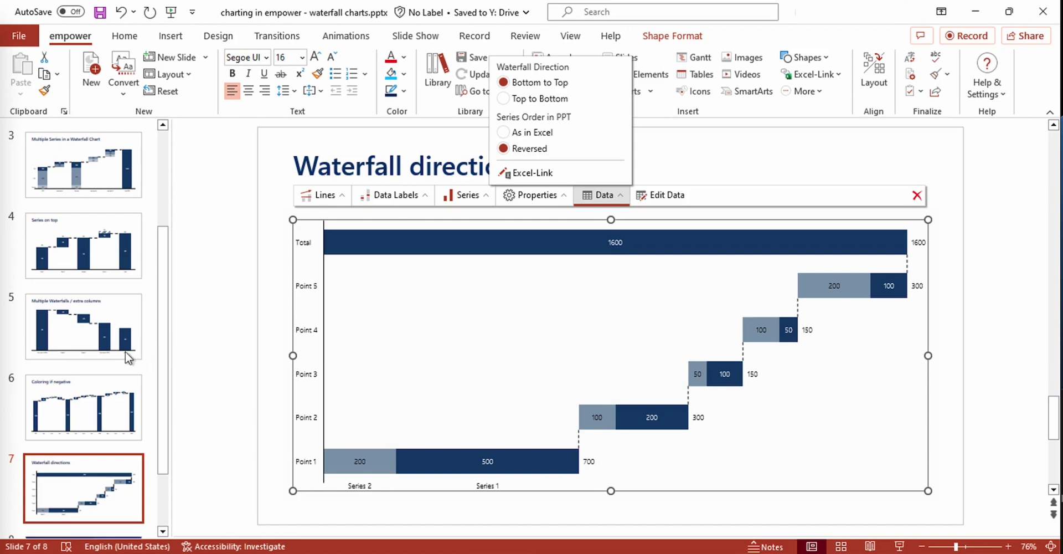
Step: Return to the presentation's title slide, "Charting in empower"
{"action": "scroll", "coordinate": [129, 357], "scroll_direction": "up", "scroll_amount": 3}
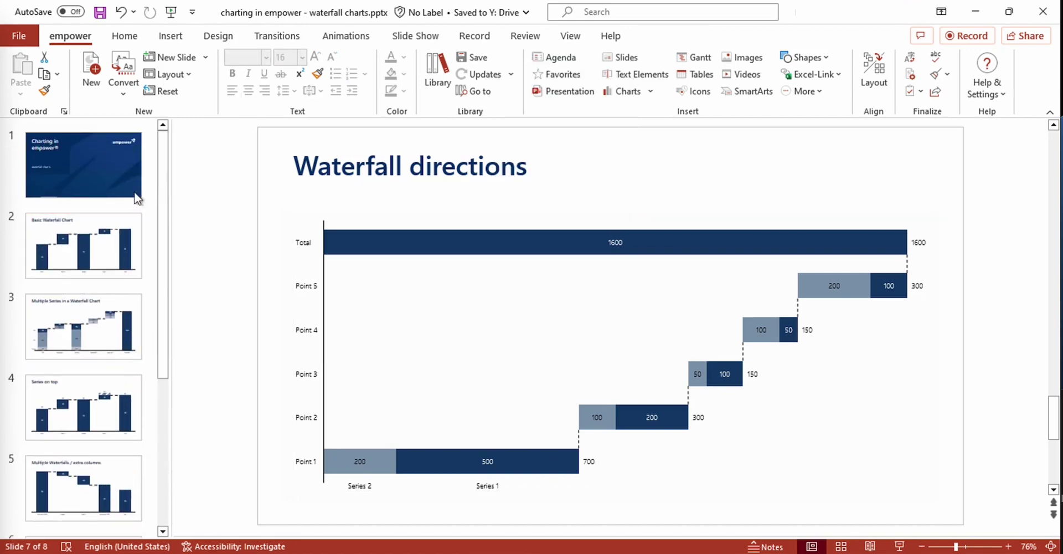
{"action": "left_click", "coordinate": [124, 181]}
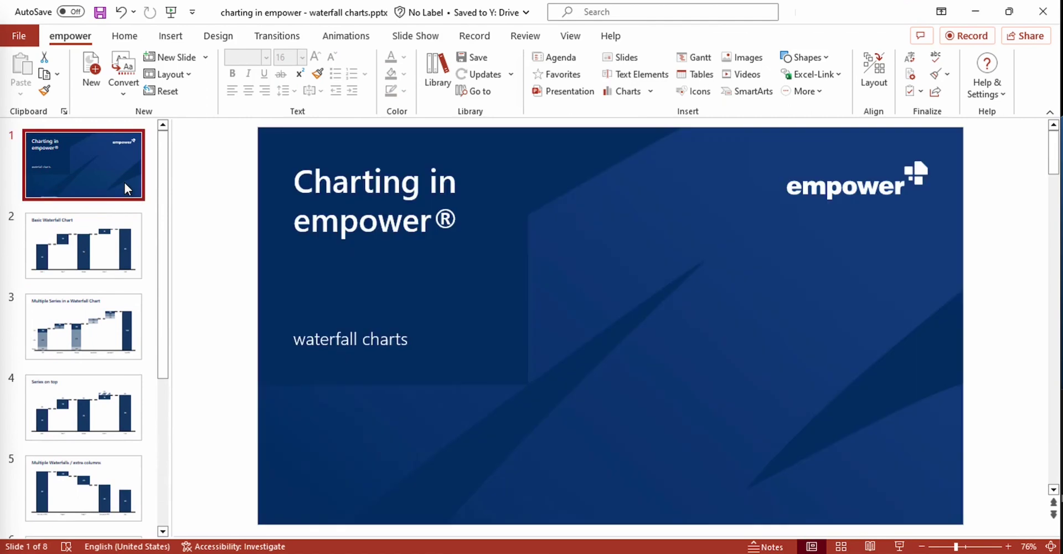